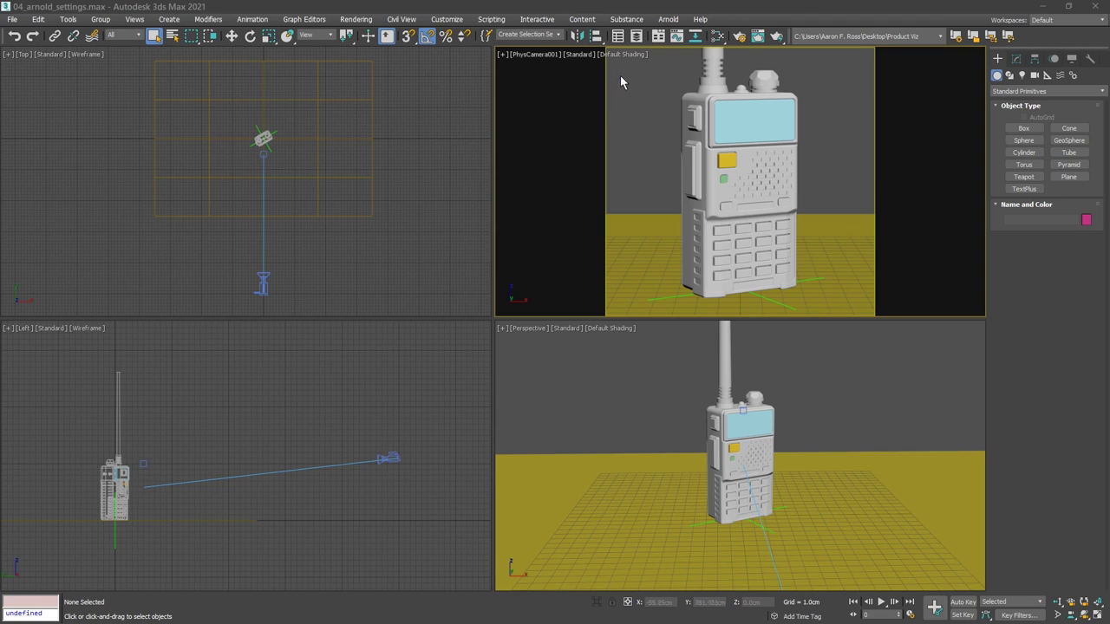
Open the Arnold menu from the main menu bar for the radio scene
{"action": "left_click", "coordinate": [668, 19]}
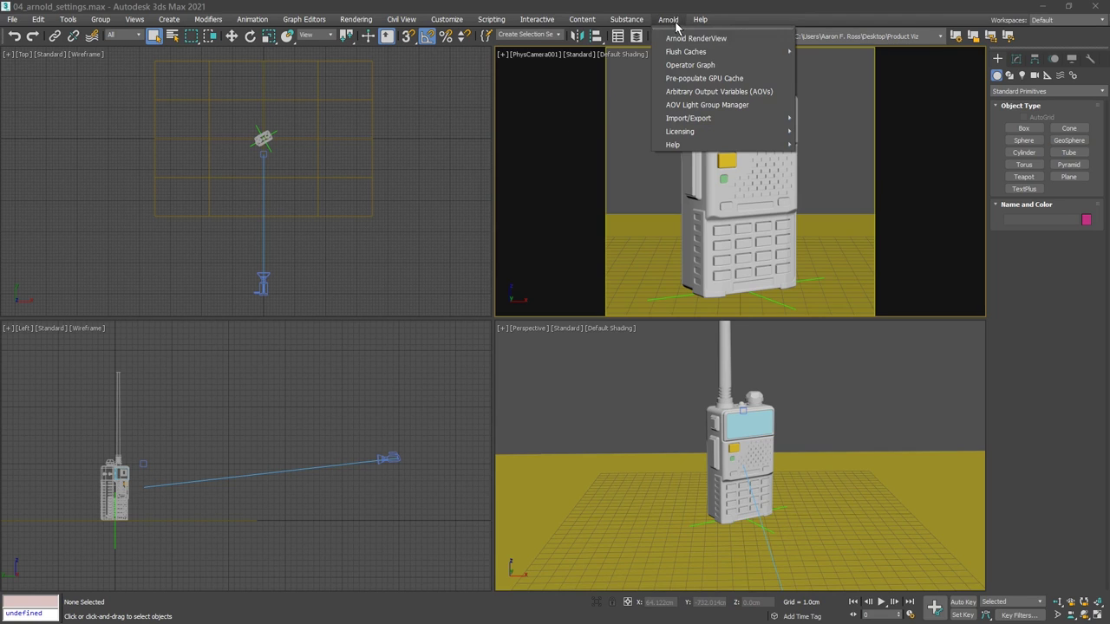
Run an Arnold RenderView IPR preview of the radio camera view, then close the window
{"action": "left_click", "coordinate": [754, 39]}
{"action": "left_click_drag", "start_coordinate": [486, 120], "coordinate": [416, 119]}
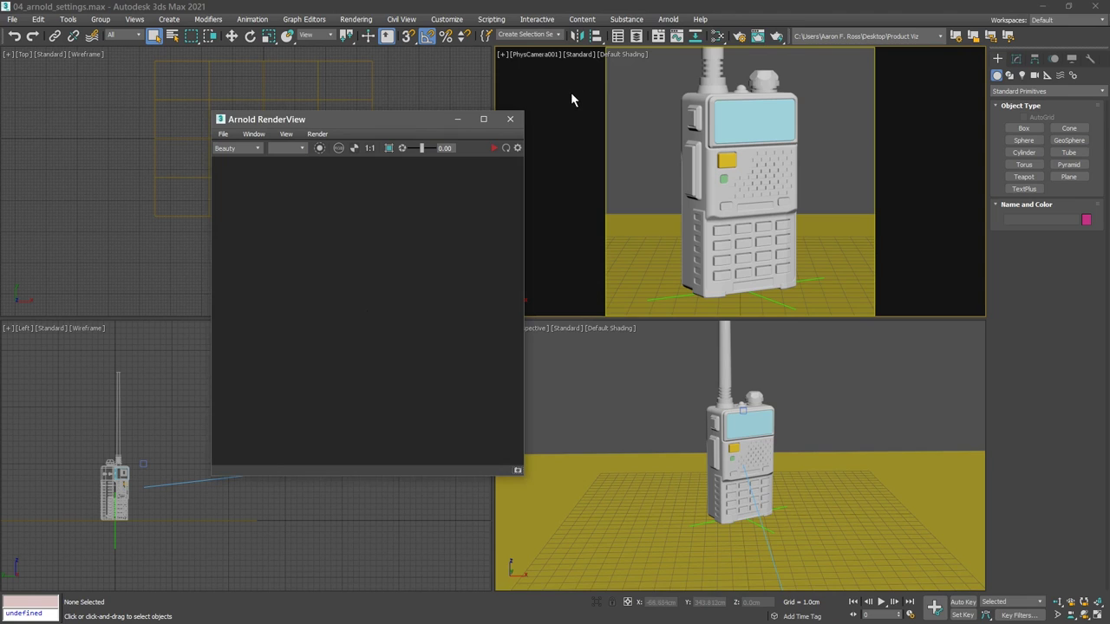
{"action": "left_click", "coordinate": [493, 148]}
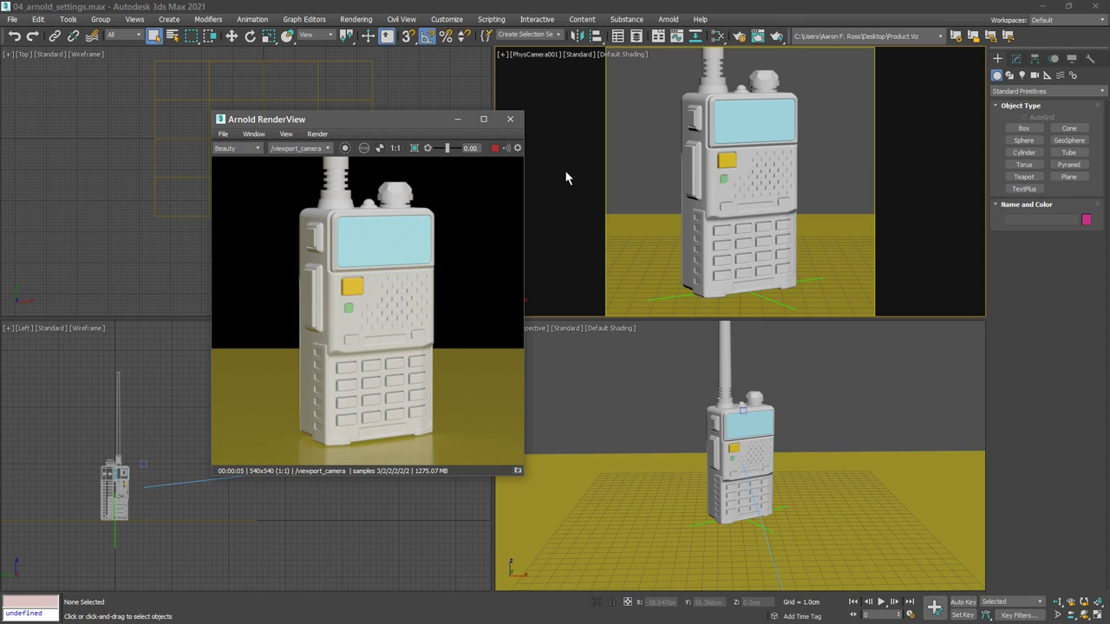
{"action": "left_click", "coordinate": [510, 119]}
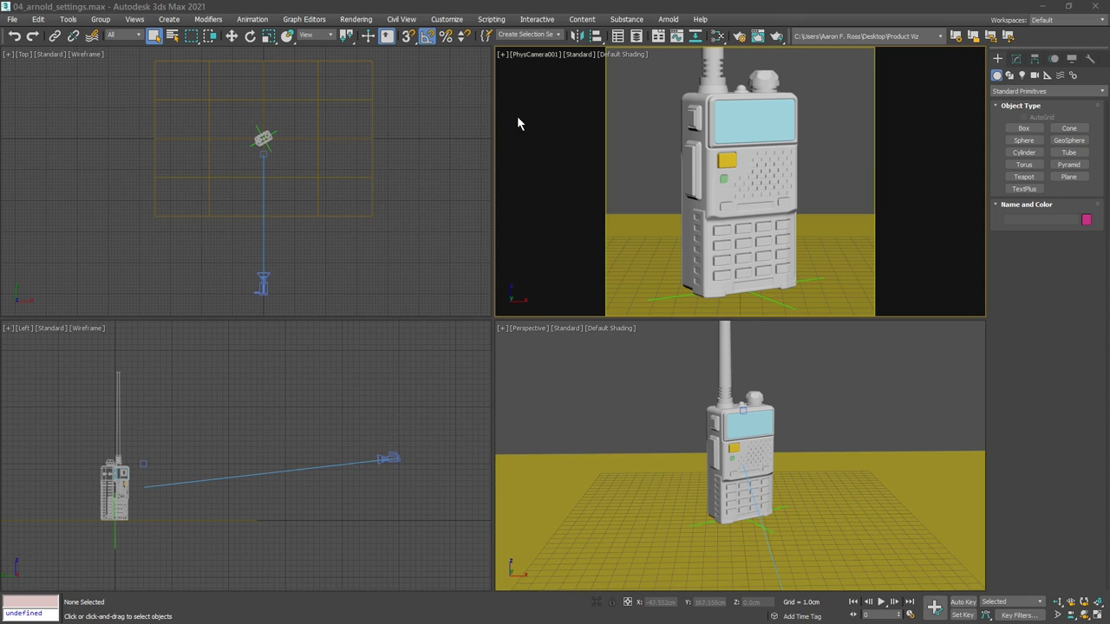
Open Render Setup and set the render Target to ActiveShade Mode
{"action": "left_click", "coordinate": [738, 37]}
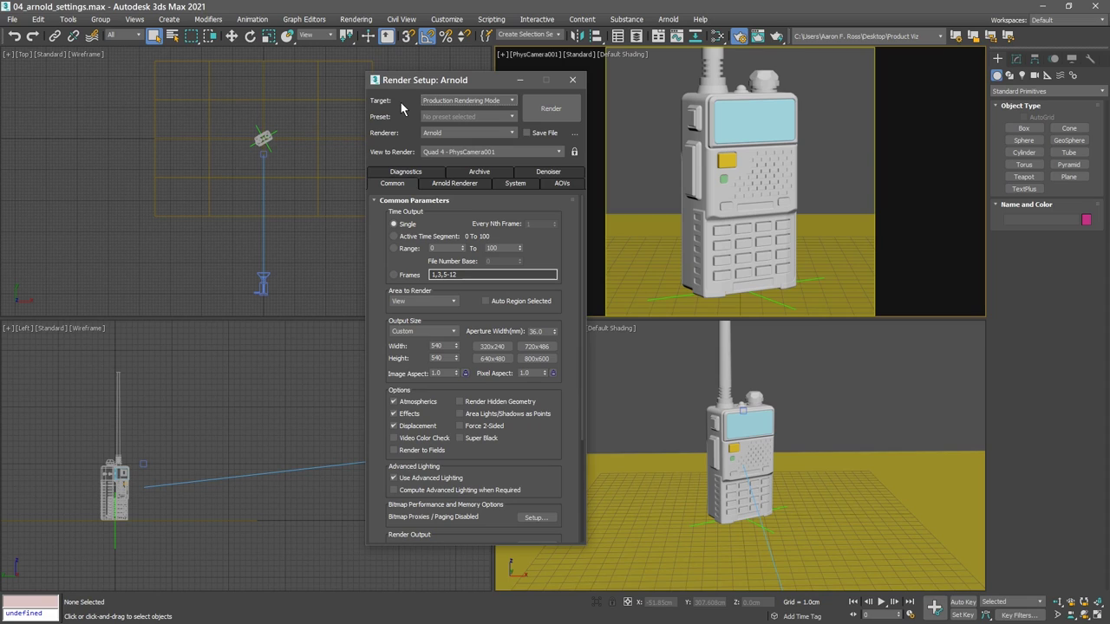
{"action": "left_click", "coordinate": [458, 102]}
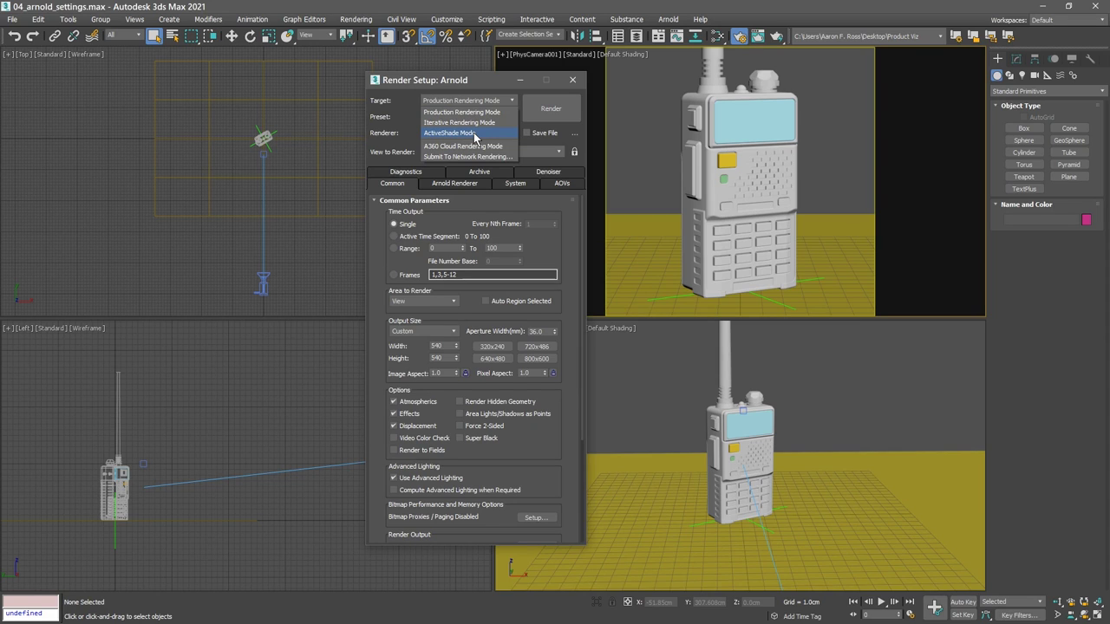
{"action": "left_click", "coordinate": [413, 90]}
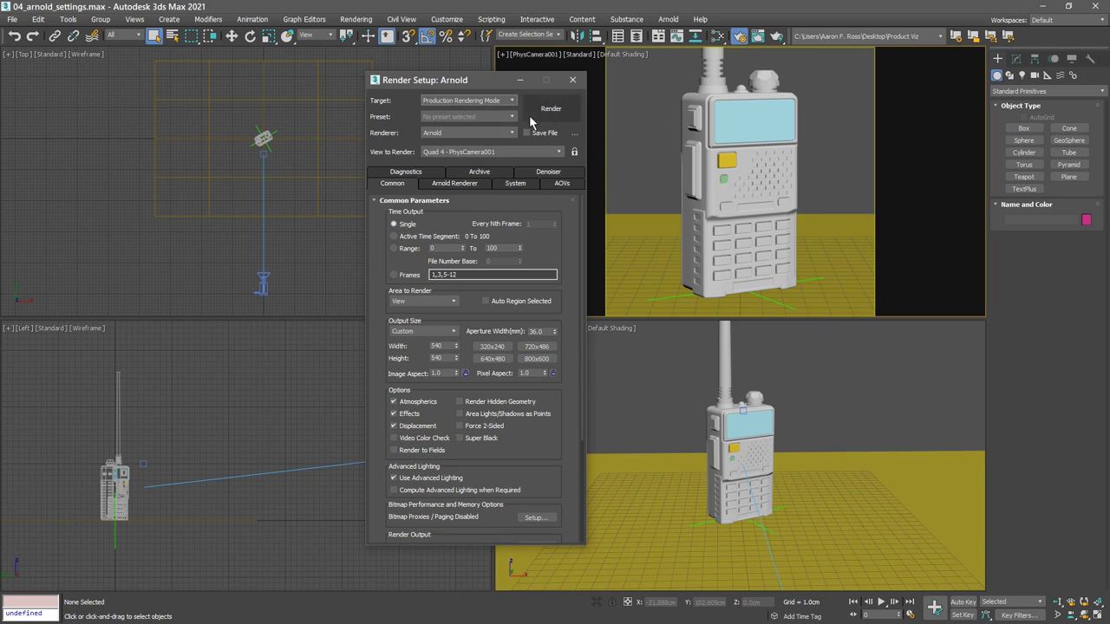
{"action": "left_click", "coordinate": [449, 101]}
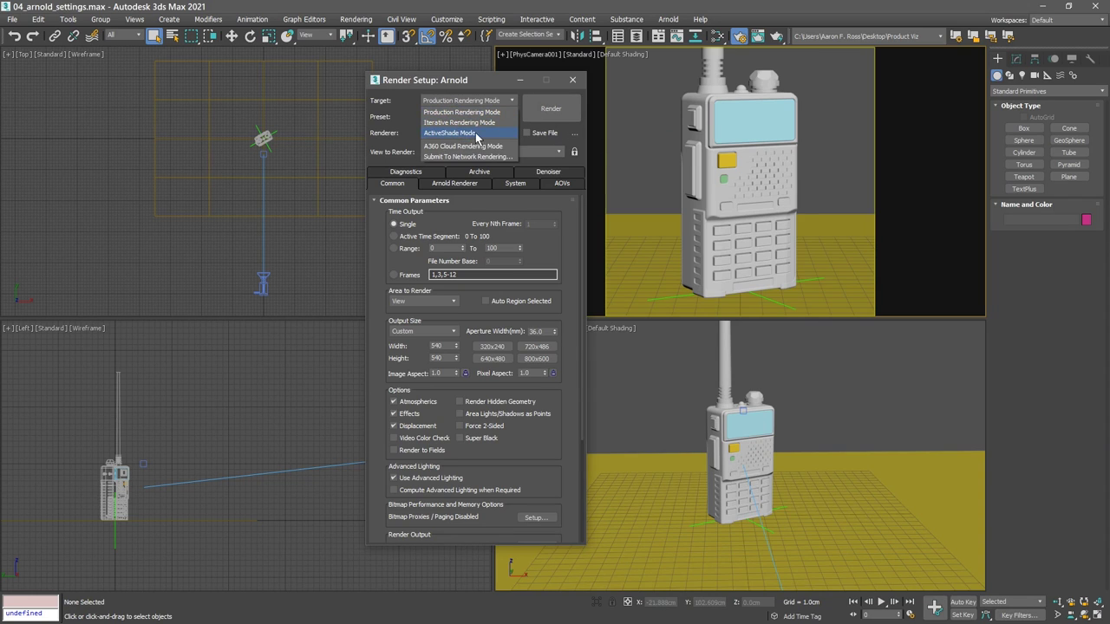
{"action": "left_click", "coordinate": [482, 132]}
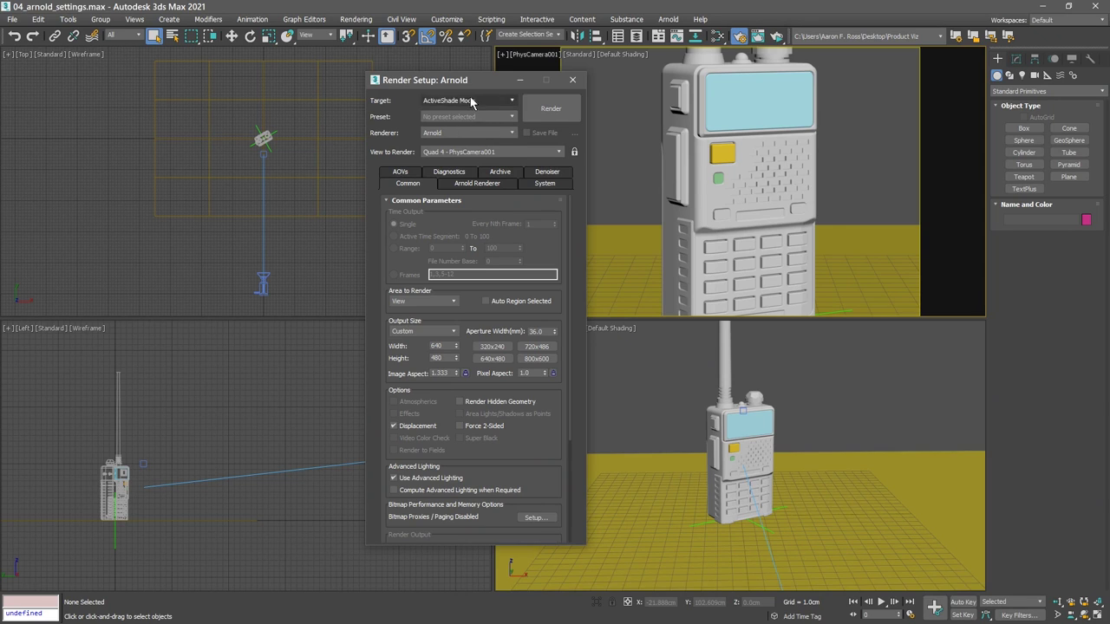
Switch the Render Setup Target back to Production Rendering Mode
{"action": "left_click", "coordinate": [471, 102]}
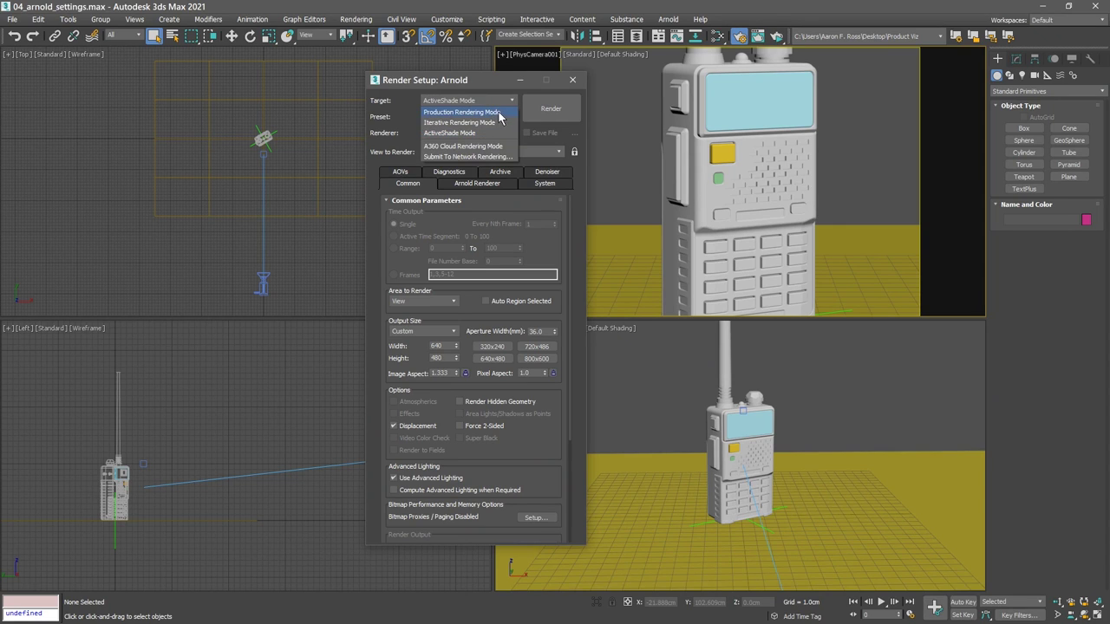
{"action": "left_click", "coordinate": [500, 113]}
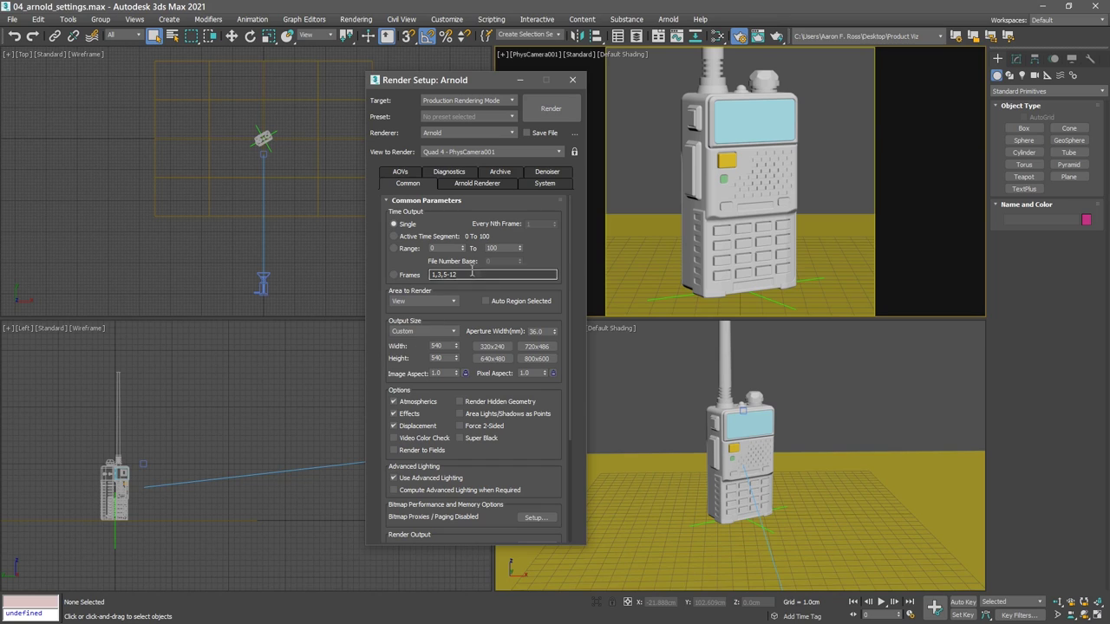
Enable Legacy 3ds Max Map Support on the System tab and raise Diffuse ray depth to 2
{"action": "left_click", "coordinate": [544, 183]}
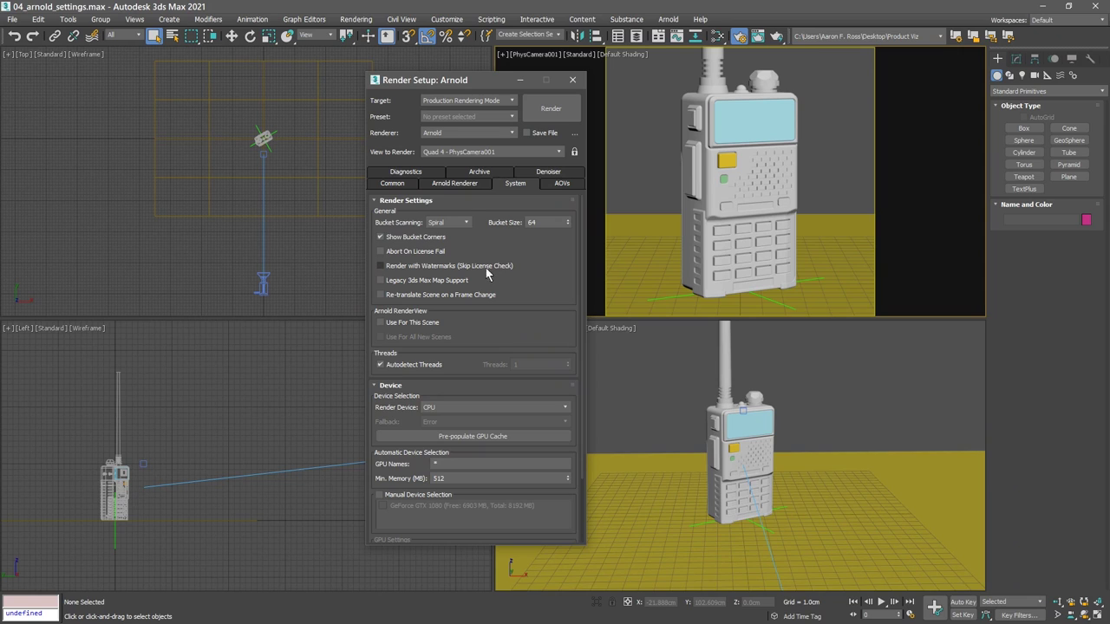
{"action": "left_click", "coordinate": [380, 280]}
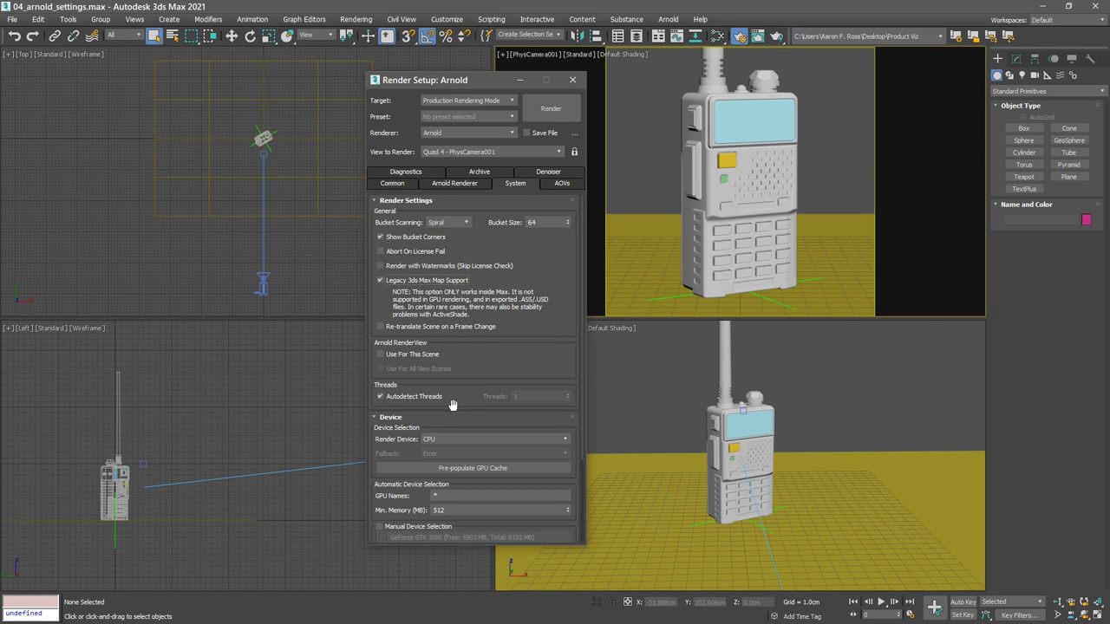
{"action": "left_click", "coordinate": [468, 185]}
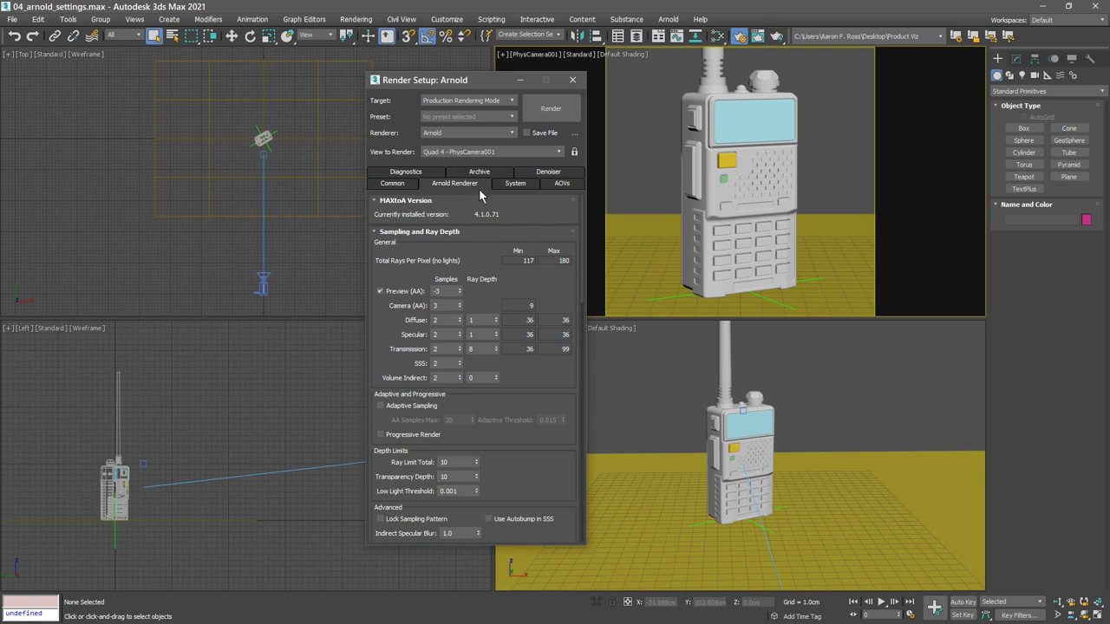
{"action": "left_click", "coordinate": [495, 318]}
Raise Specular ray depth to 2 and turn on Progressive Render
{"action": "left_click", "coordinate": [496, 332]}
{"action": "left_click", "coordinate": [399, 438]}
Save the current settings as preset arnold_draft, excluding the Effects and Render Elements categories
{"action": "left_click", "coordinate": [511, 116]}
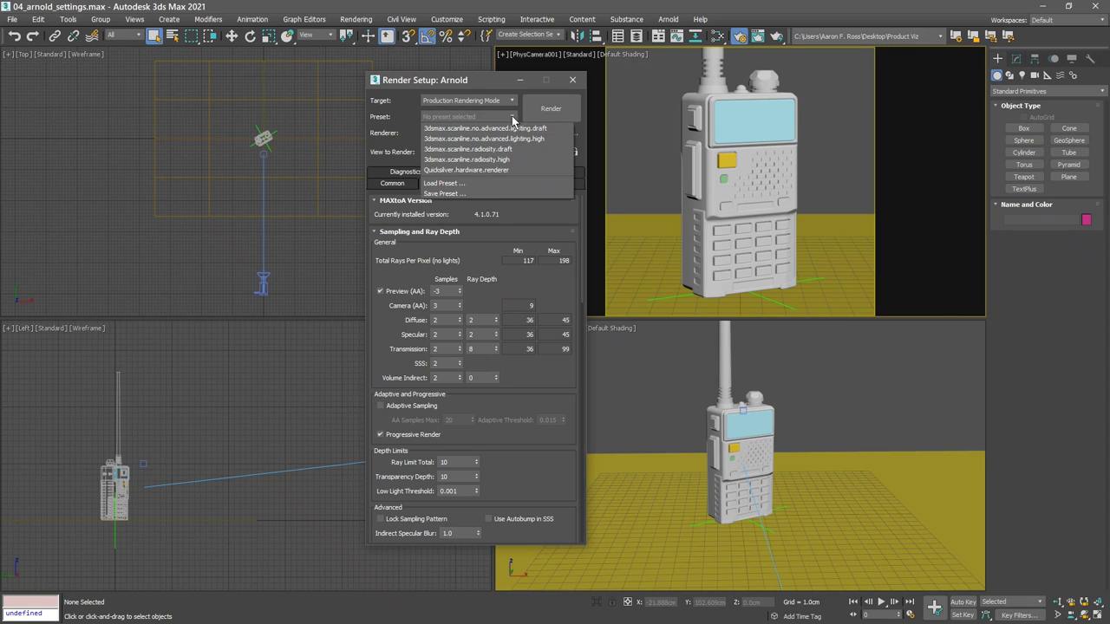
{"action": "left_click", "coordinate": [488, 194]}
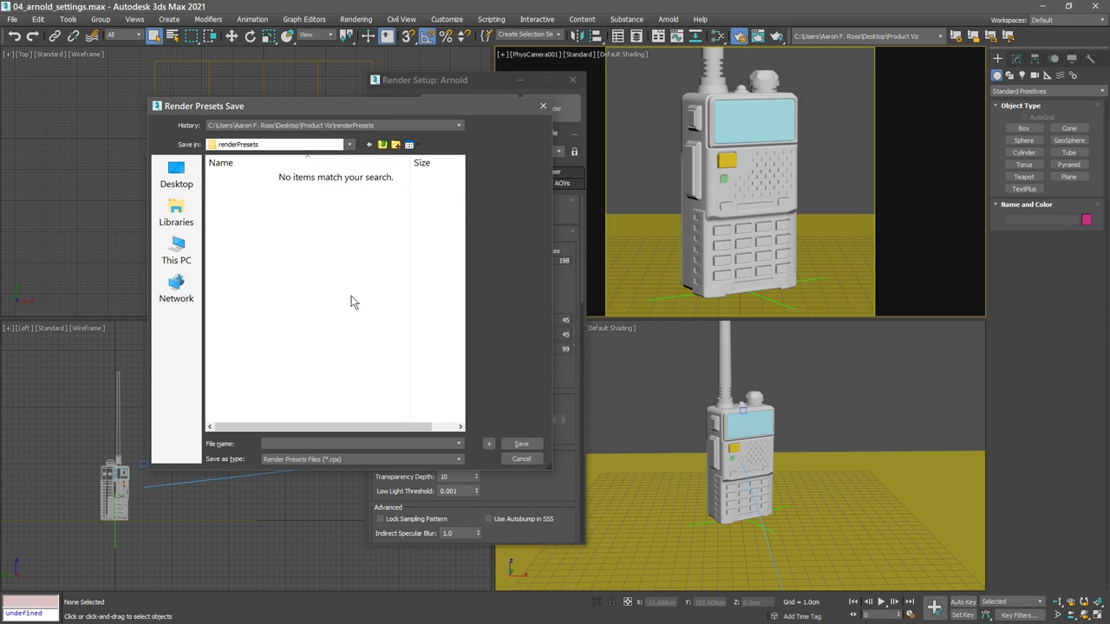
{"action": "type", "text": "arnold_draft"}
{"action": "left_click", "coordinate": [508, 443]}
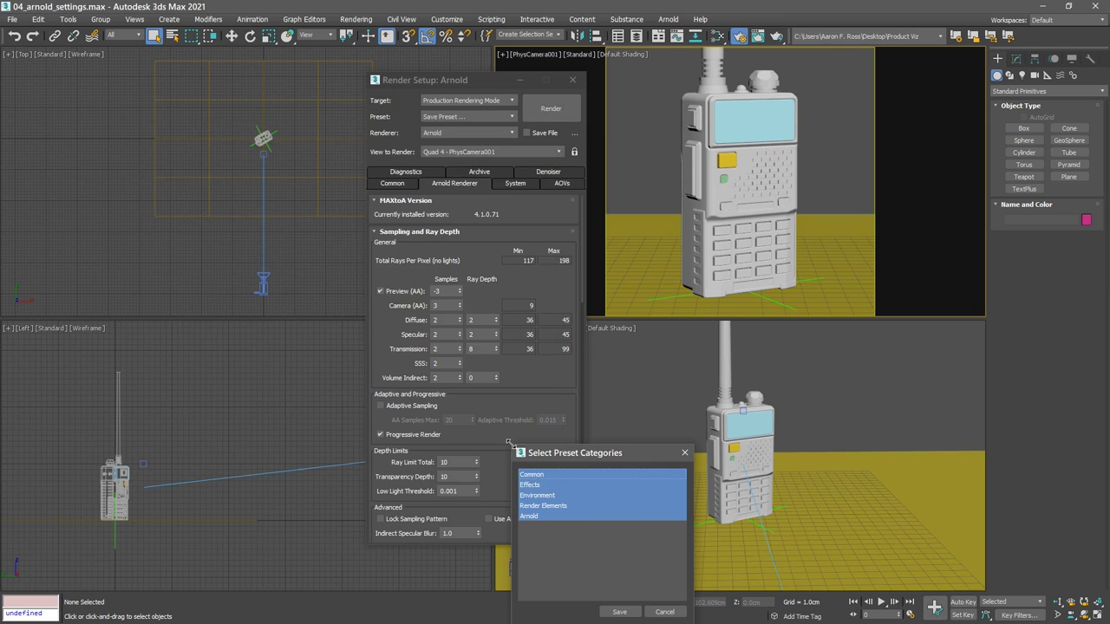
{"action": "left_click_drag", "start_coordinate": [585, 416], "coordinate": [625, 229]}
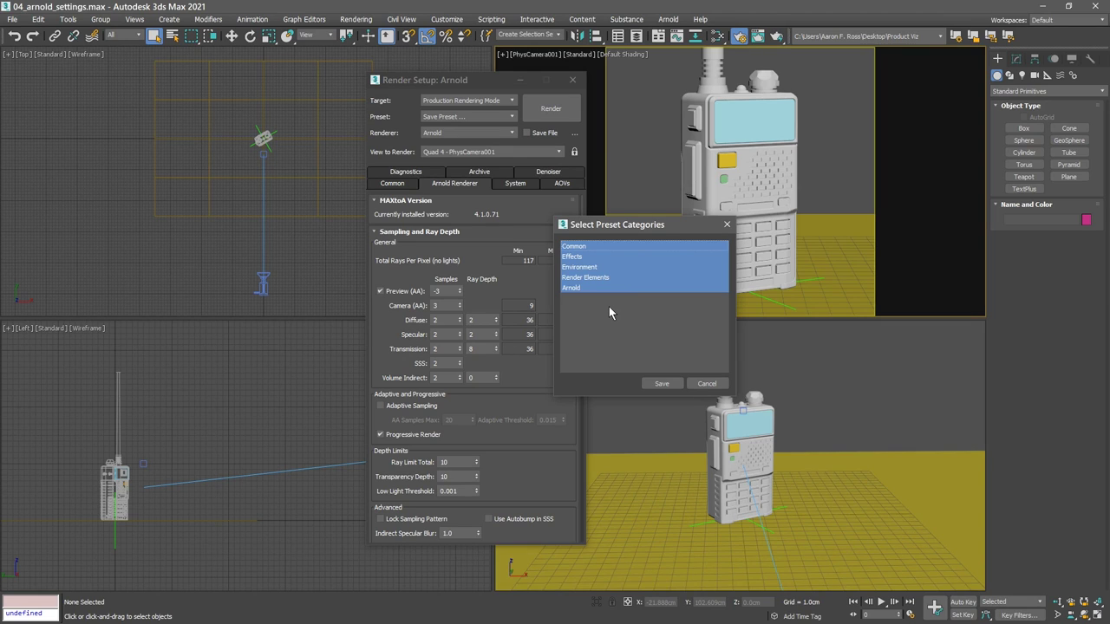
{"action": "left_click", "coordinate": [601, 256]}
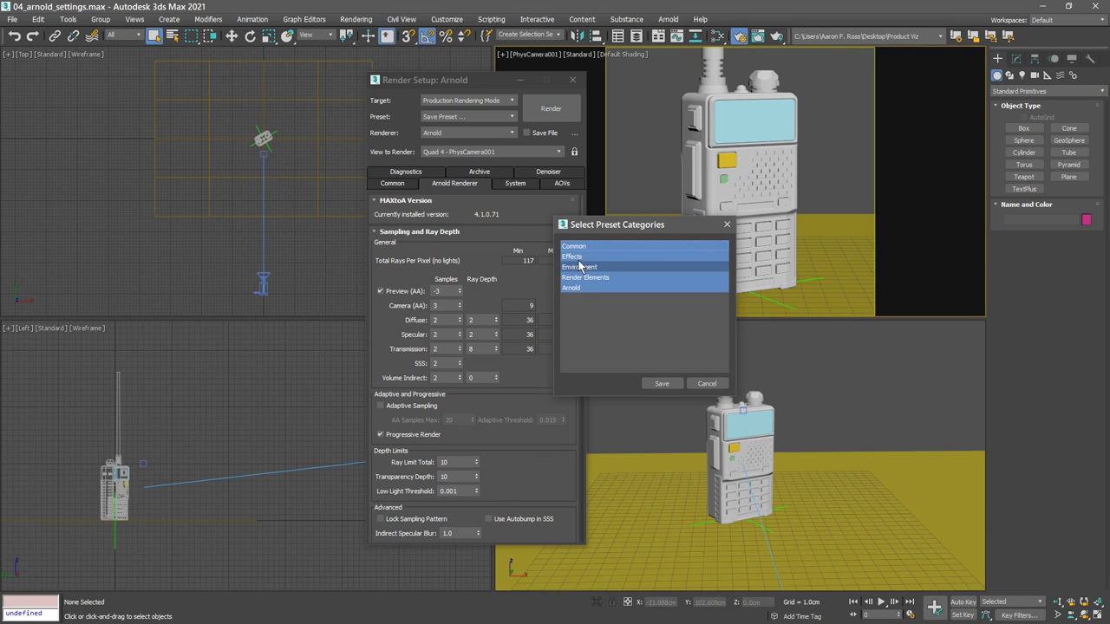
{"action": "left_click", "coordinate": [576, 256]}
{"action": "left_click", "coordinate": [587, 277]}
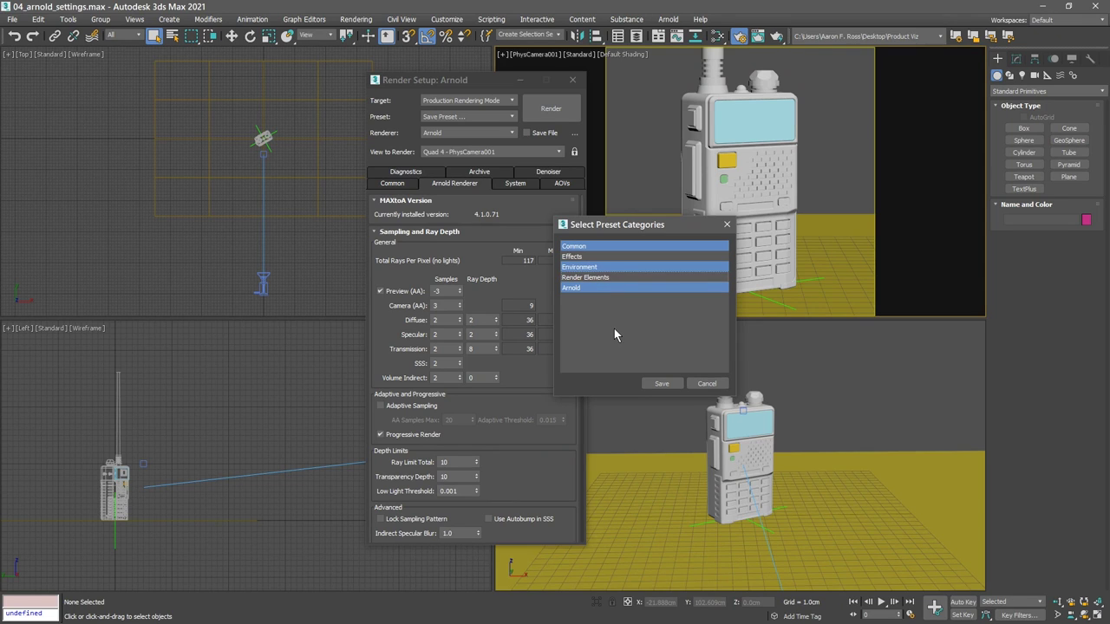
{"action": "left_click", "coordinate": [657, 383]}
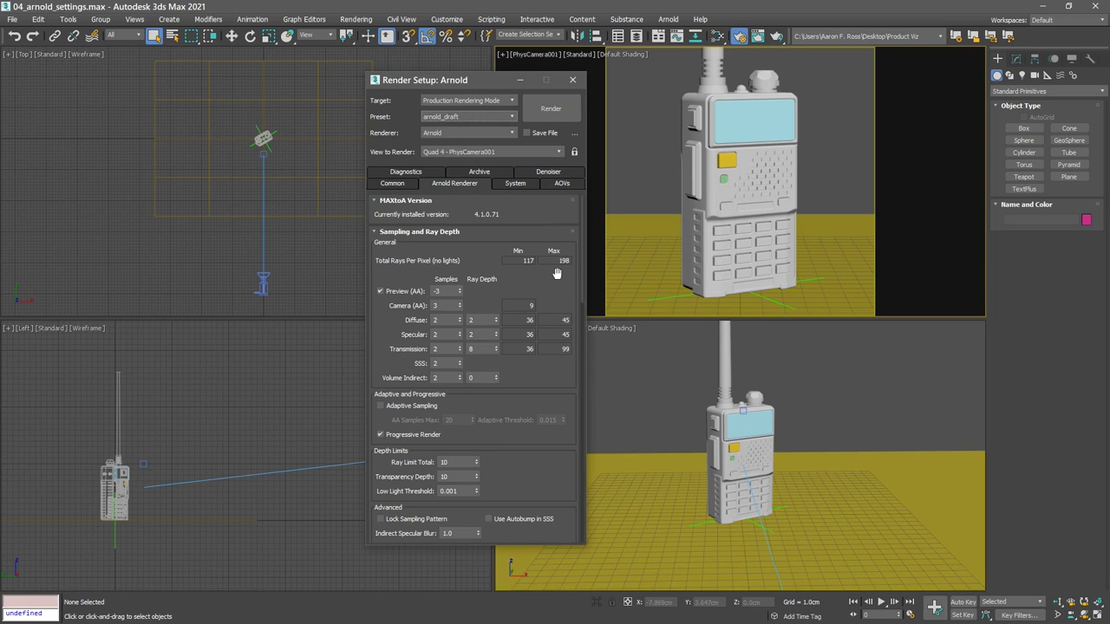
Lock the image aspect ratio and set the output Width to 1080, giving 1080x1080
{"action": "left_click", "coordinate": [393, 184]}
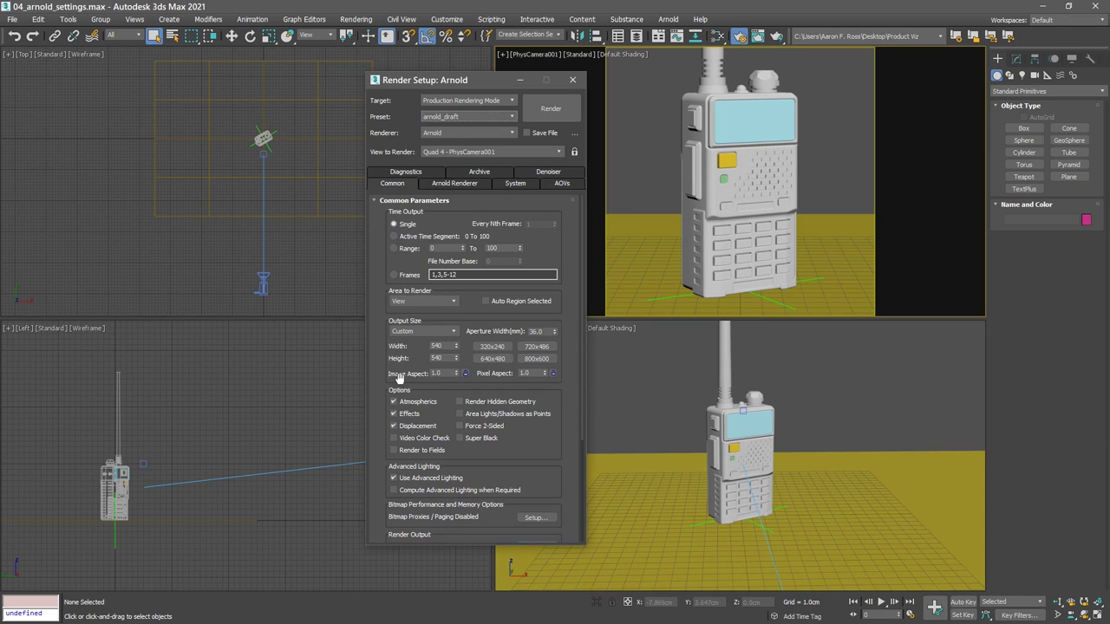
{"action": "left_click", "coordinate": [466, 372]}
{"action": "double_click", "coordinate": [442, 346]}
{"action": "type", "text": "1080"}
{"action": "key", "text": "Return"}
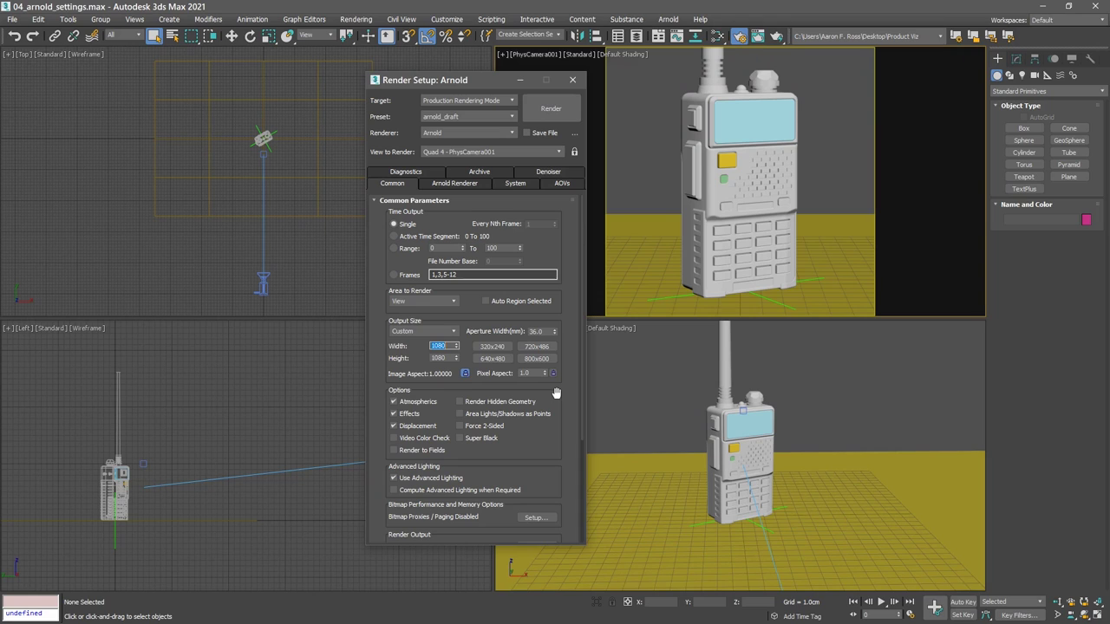
{"action": "left_click", "coordinate": [461, 183]}
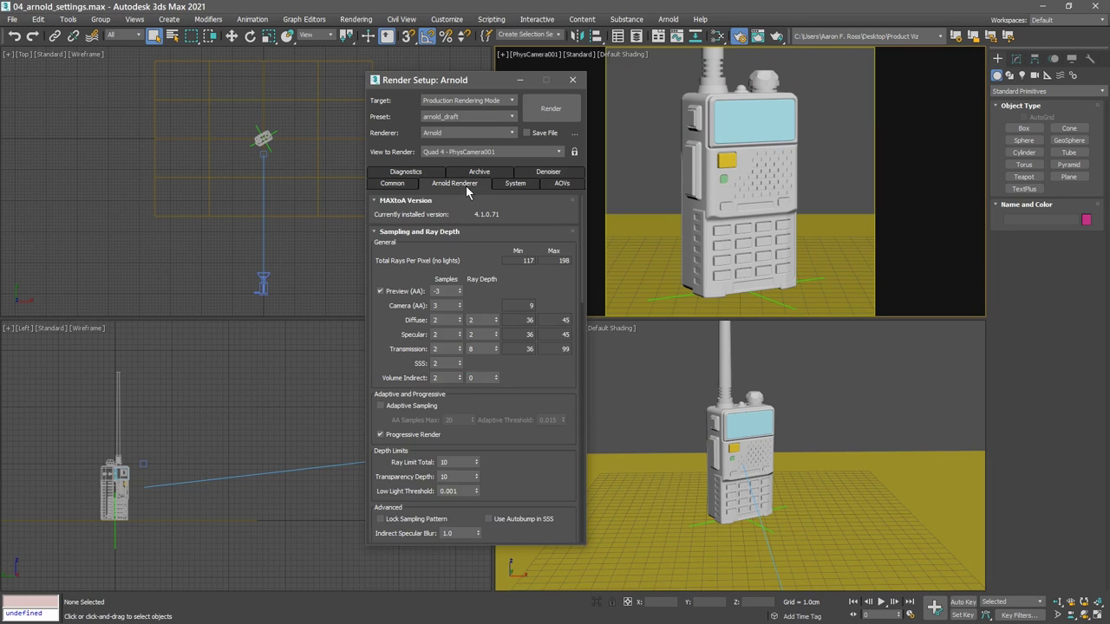
Set Diffuse and Specular ray depth and Specular samples to 4, disable Progressive Render, Ray Limit Total 20
{"action": "left_click", "coordinate": [496, 317]}
{"action": "left_click", "coordinate": [496, 317]}
{"action": "left_click", "coordinate": [495, 332]}
{"action": "left_click", "coordinate": [496, 332]}
{"action": "left_click", "coordinate": [458, 333]}
{"action": "left_click", "coordinate": [458, 333]}
{"action": "left_click", "coordinate": [381, 436]}
{"action": "double_click", "coordinate": [450, 462]}
Save the settings as preset arnold_production, excluding the Effects and Render Elements categories
{"action": "left_click", "coordinate": [511, 118]}
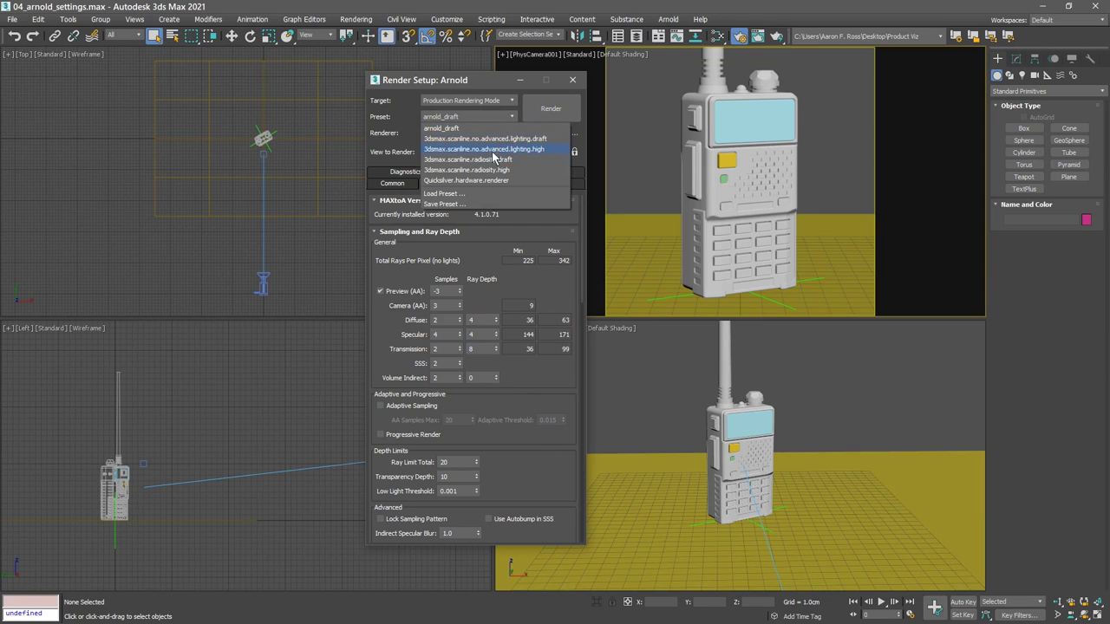
{"action": "left_click", "coordinate": [459, 206]}
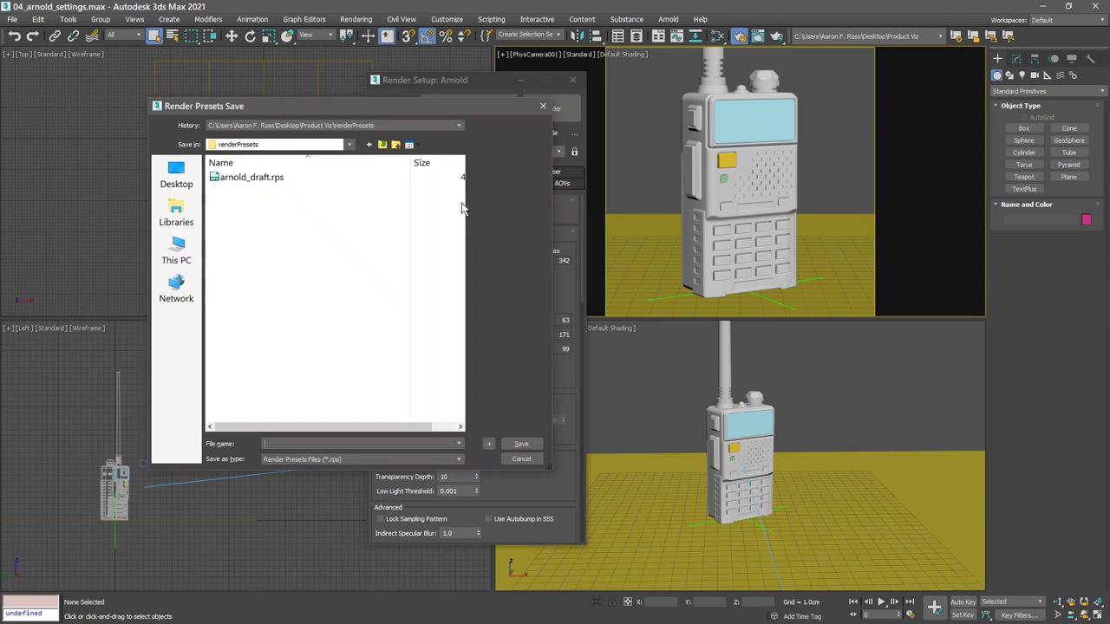
{"action": "type", "text": "a"}
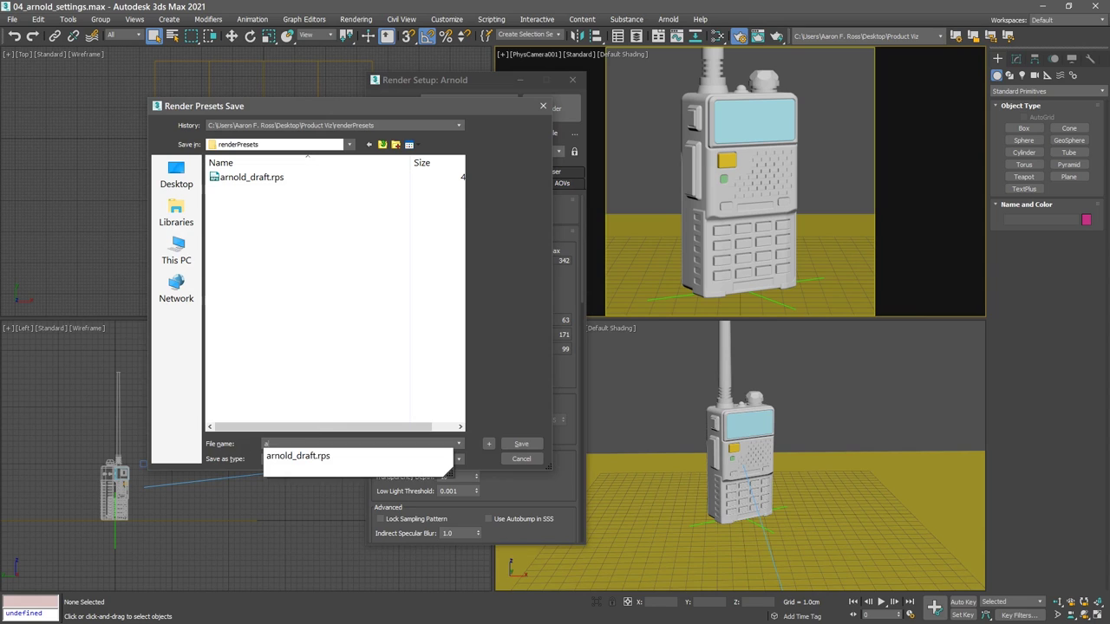
{"action": "type", "text": "rnold_production"}
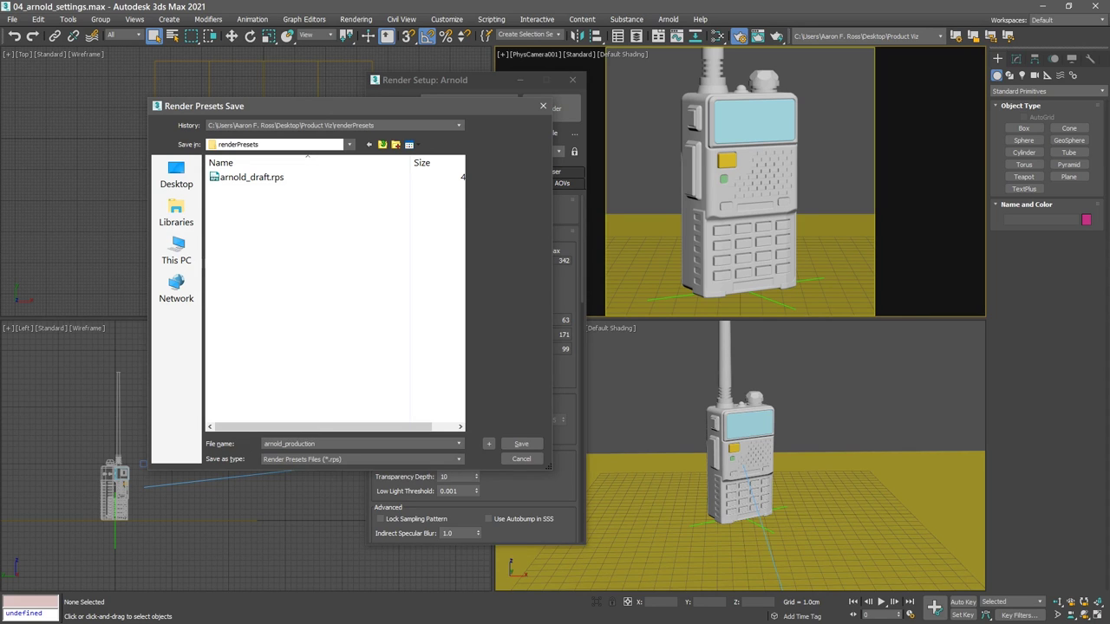
{"action": "left_click", "coordinate": [521, 445]}
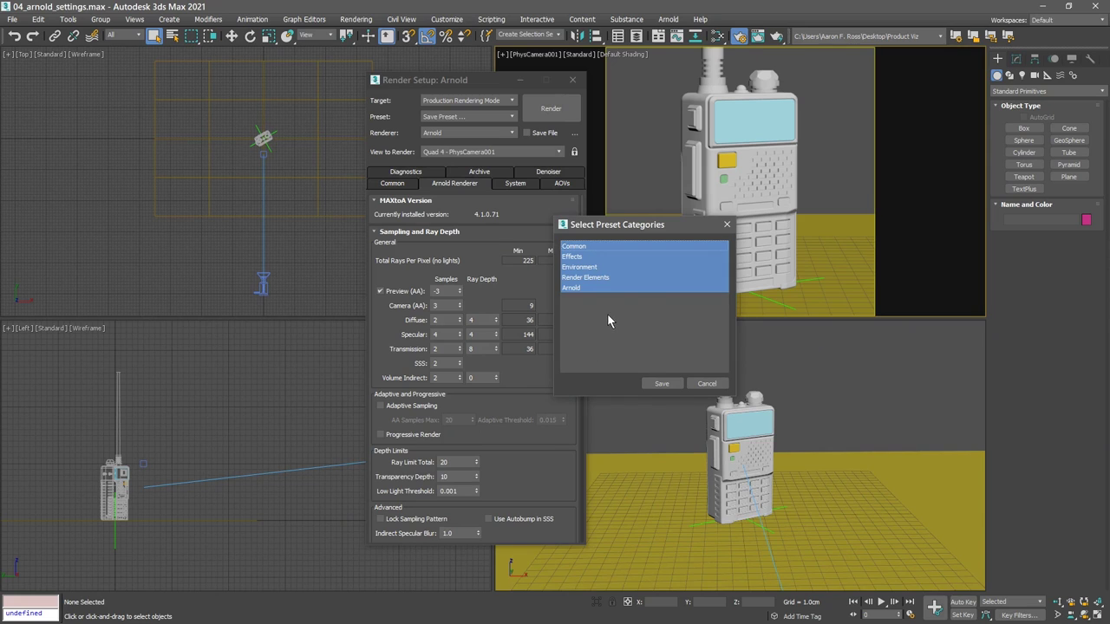
{"action": "left_click", "coordinate": [577, 258]}
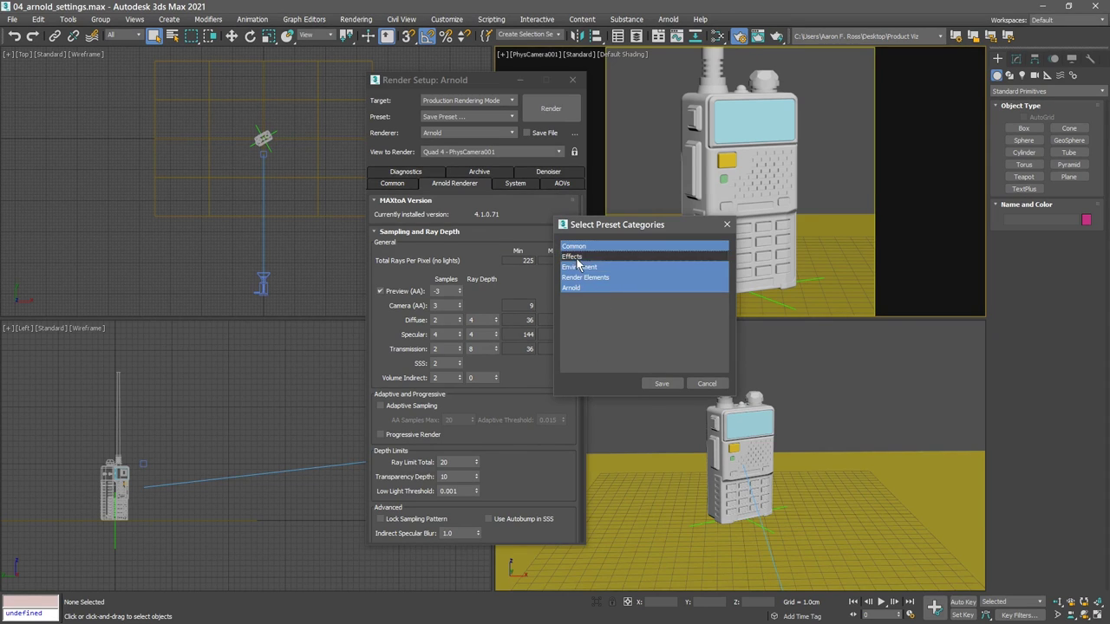
{"action": "left_click", "coordinate": [586, 278]}
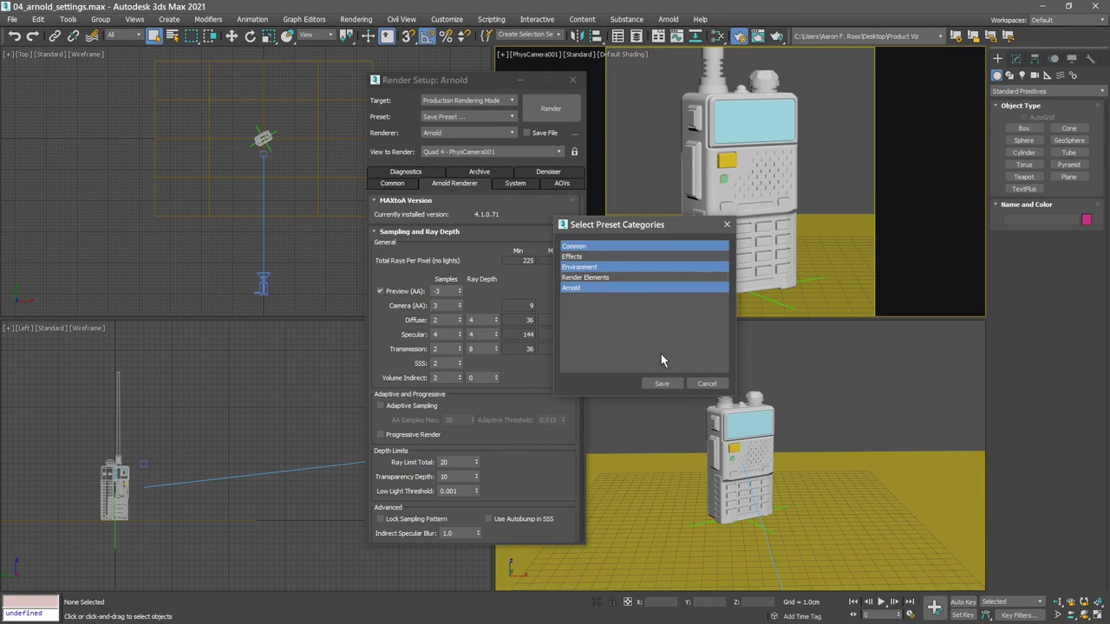
{"action": "left_click", "coordinate": [659, 383]}
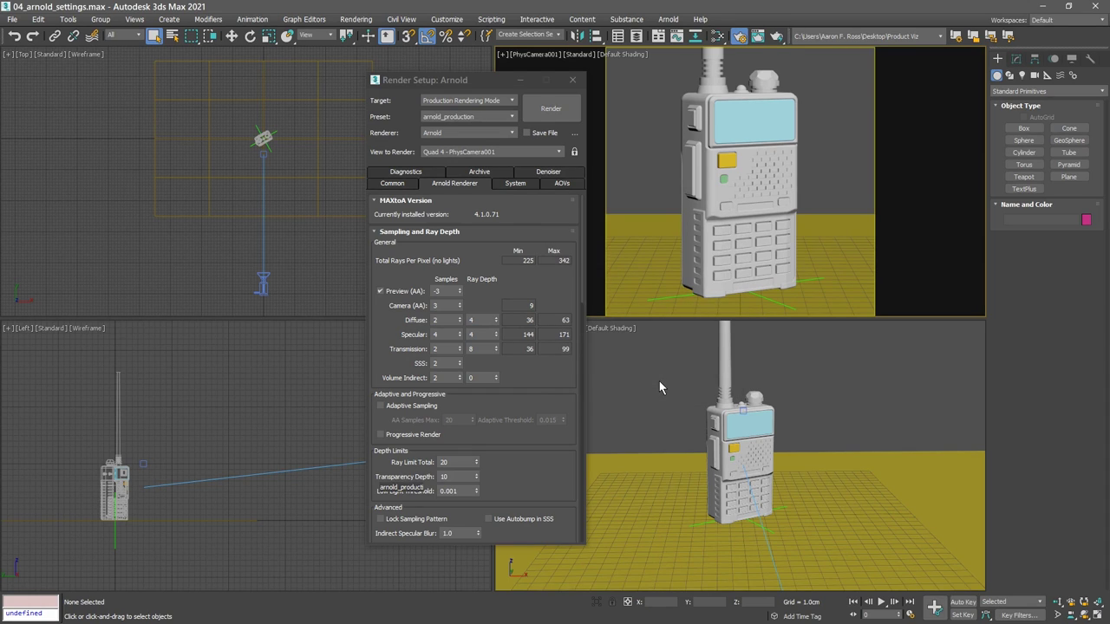
{"action": "left_click", "coordinate": [486, 122]}
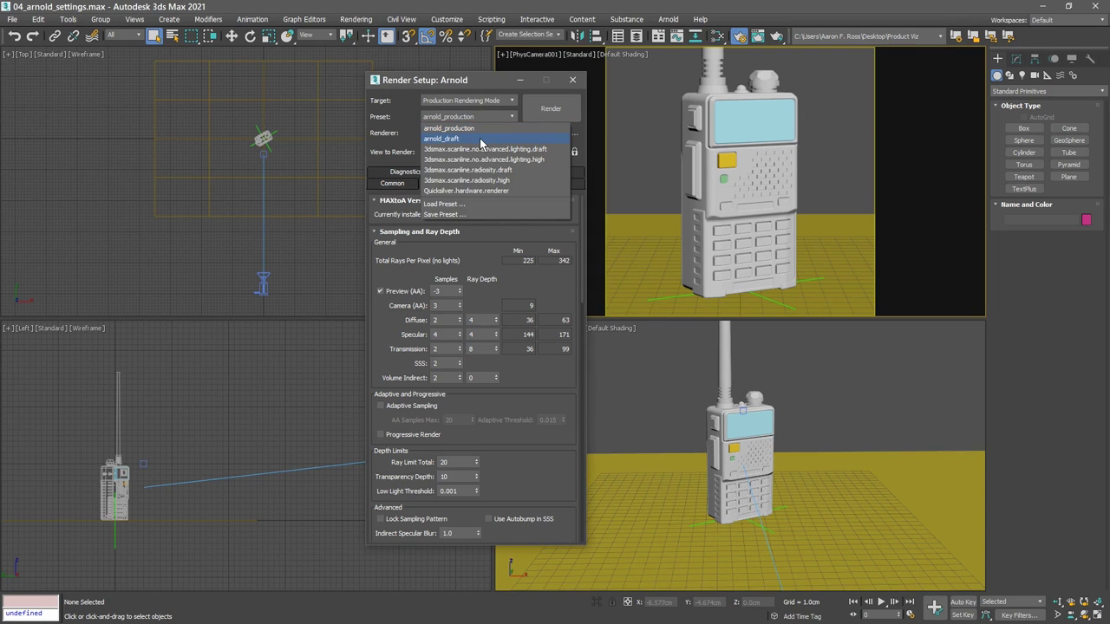
Load the arnold_draft preset and confirm the Common tab shows 540 × 540 output
{"action": "left_click", "coordinate": [488, 139]}
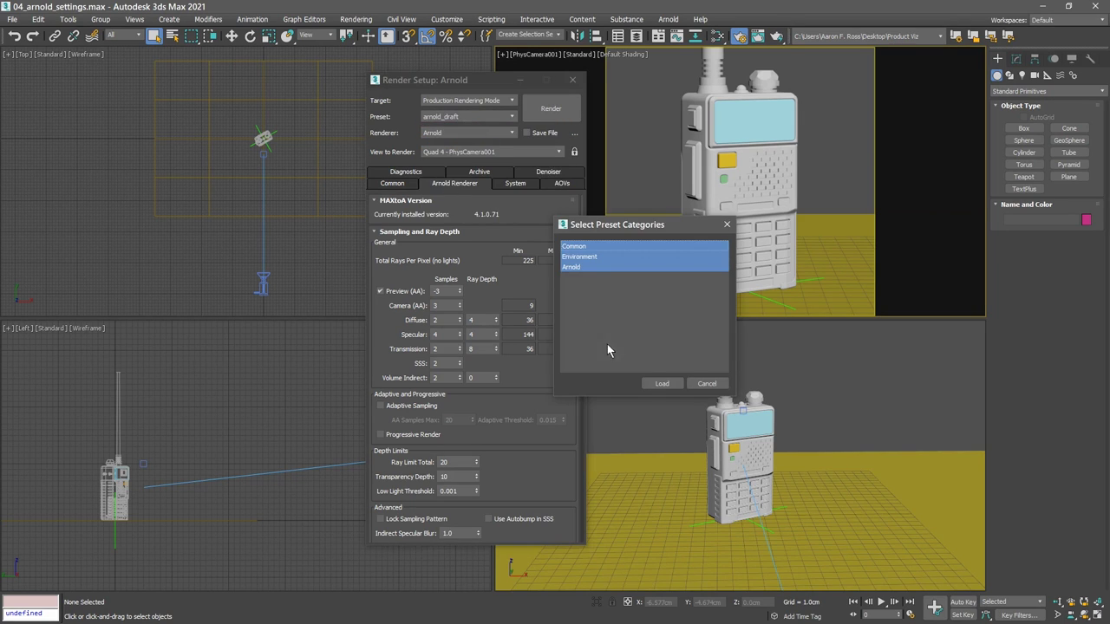
{"action": "left_click", "coordinate": [664, 383]}
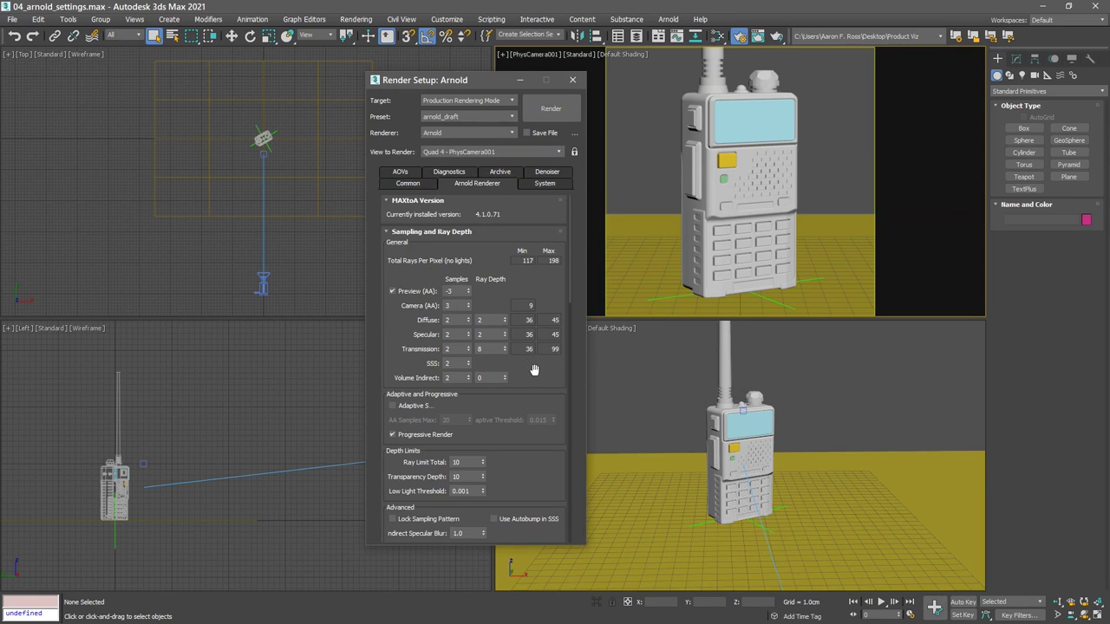
{"action": "left_click", "coordinate": [416, 184]}
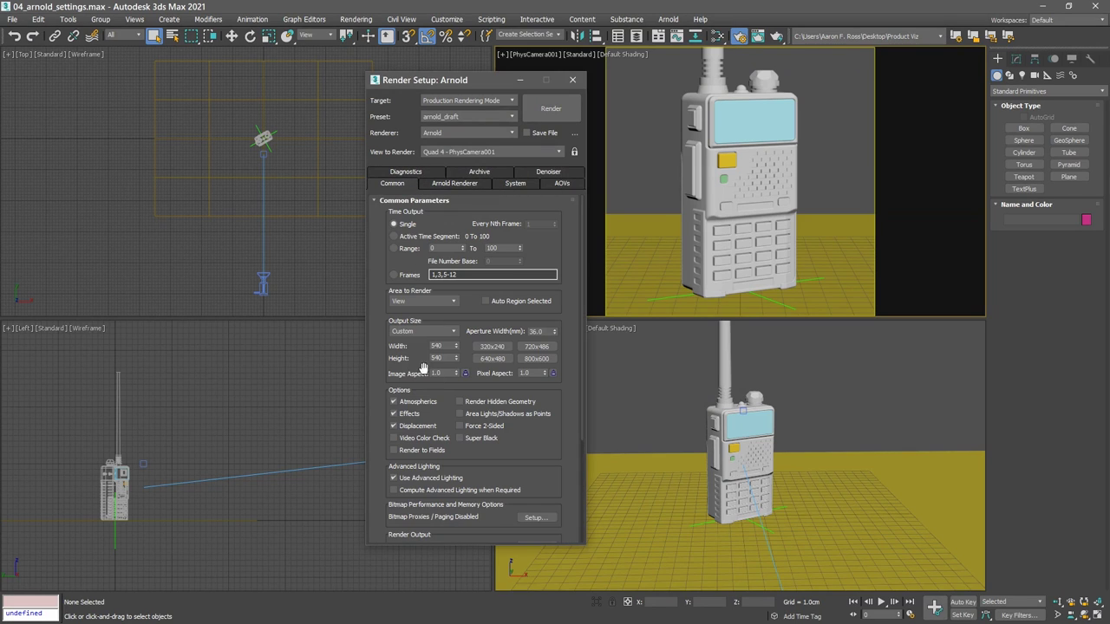